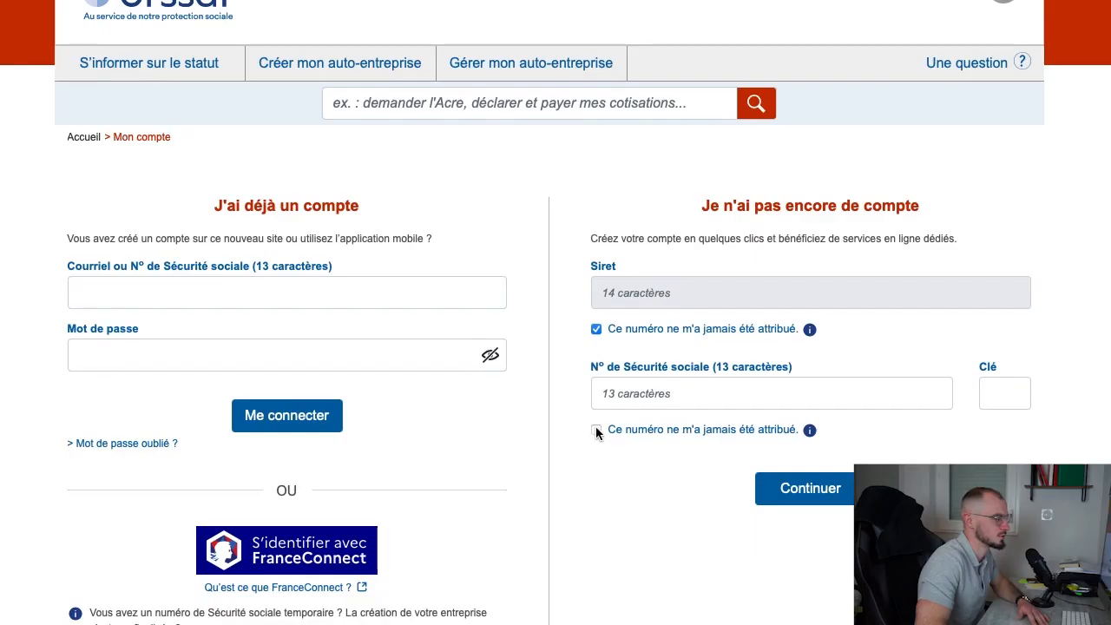
- Declare the social security number as never attributed for the new account and save the chosen account password
{"action": "left_click", "coordinate": [596, 429]}
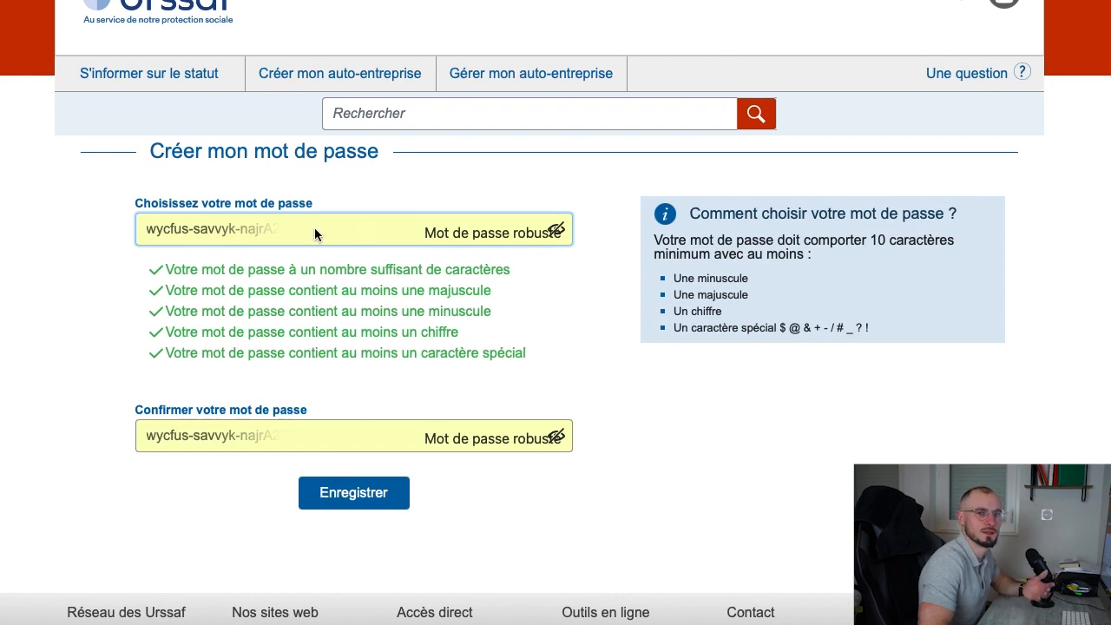
{"action": "left_click", "coordinate": [335, 485]}
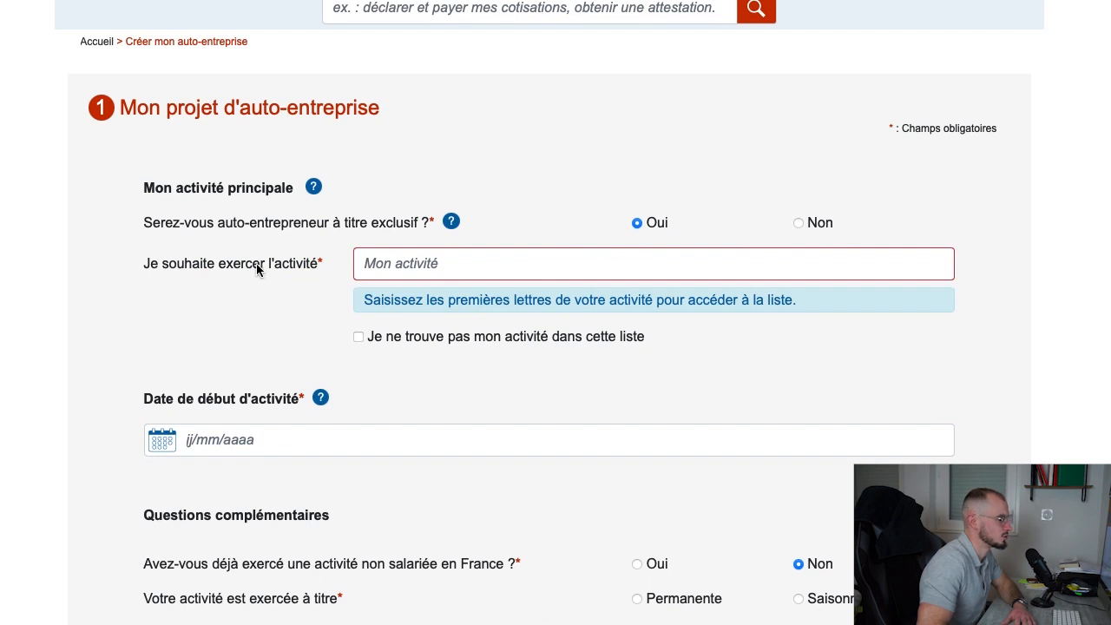
- Search the main activity list for "commer" and dismiss the suggestions
{"action": "left_click", "coordinate": [373, 260]}
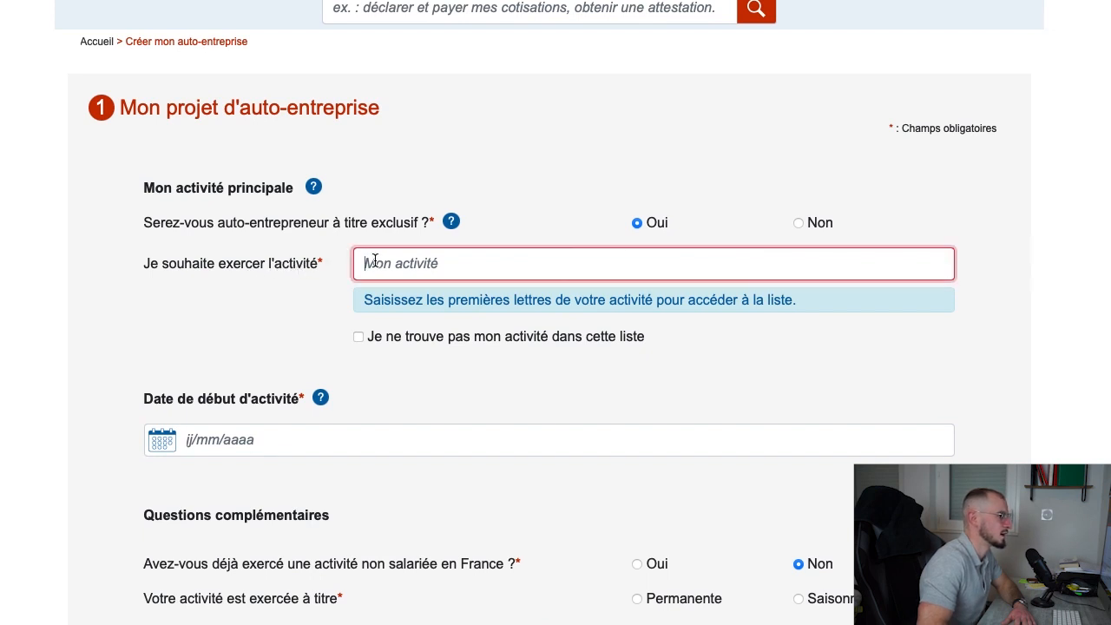
{"action": "type", "text": "commer"}
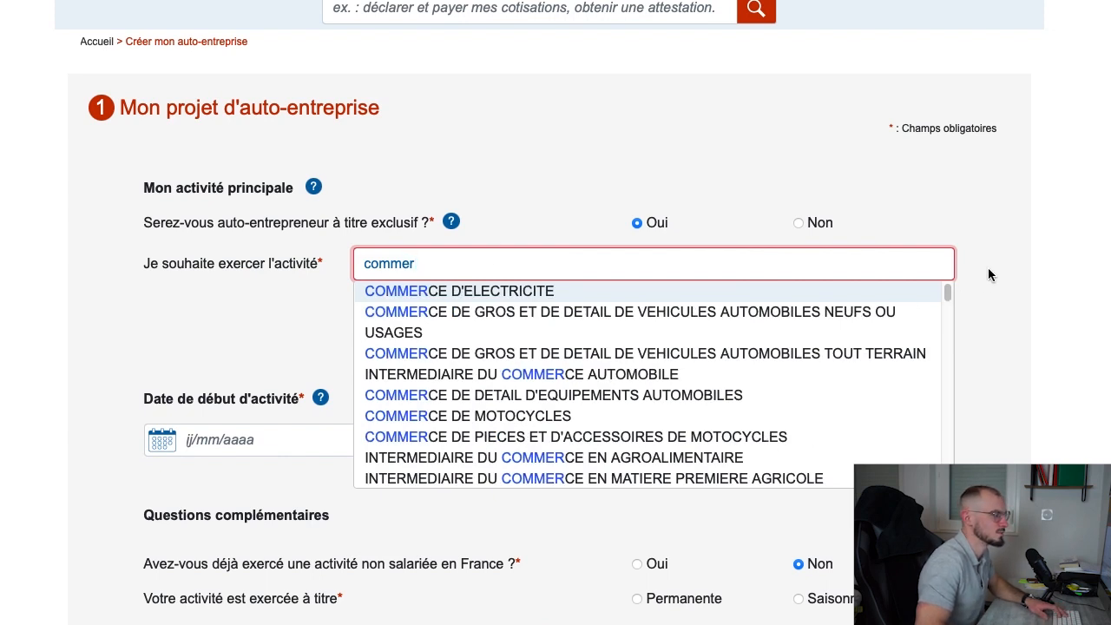
{"action": "left_click", "coordinate": [956, 273]}
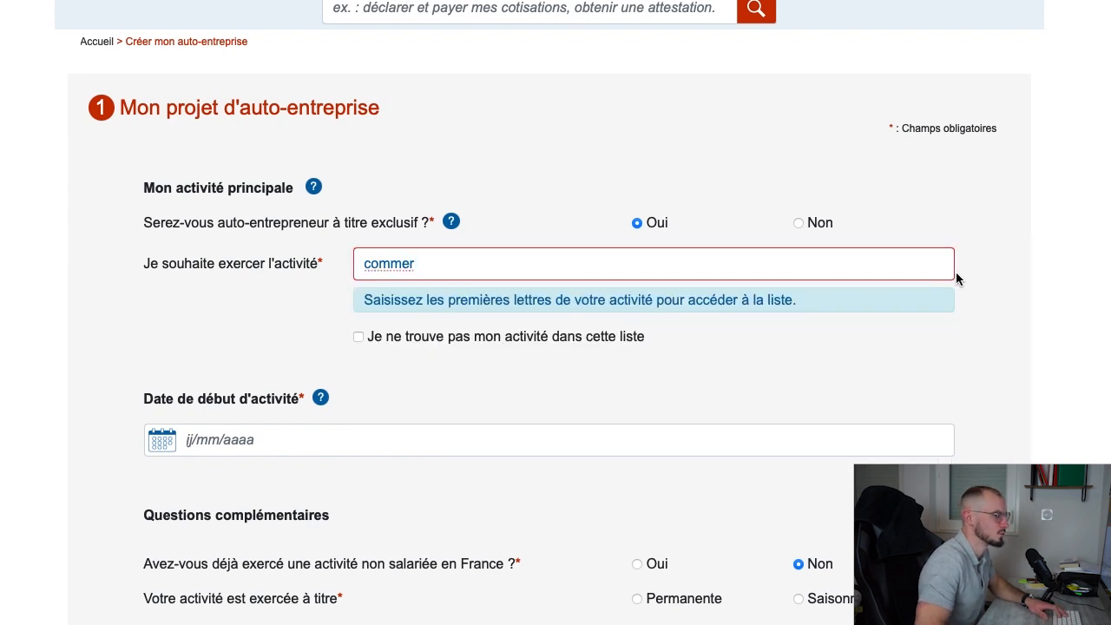
- Mark the main activity as not found in the list and describe it as "consulting dépannage informatique"
{"action": "left_click", "coordinate": [358, 337]}
{"action": "left_click", "coordinate": [421, 375]}
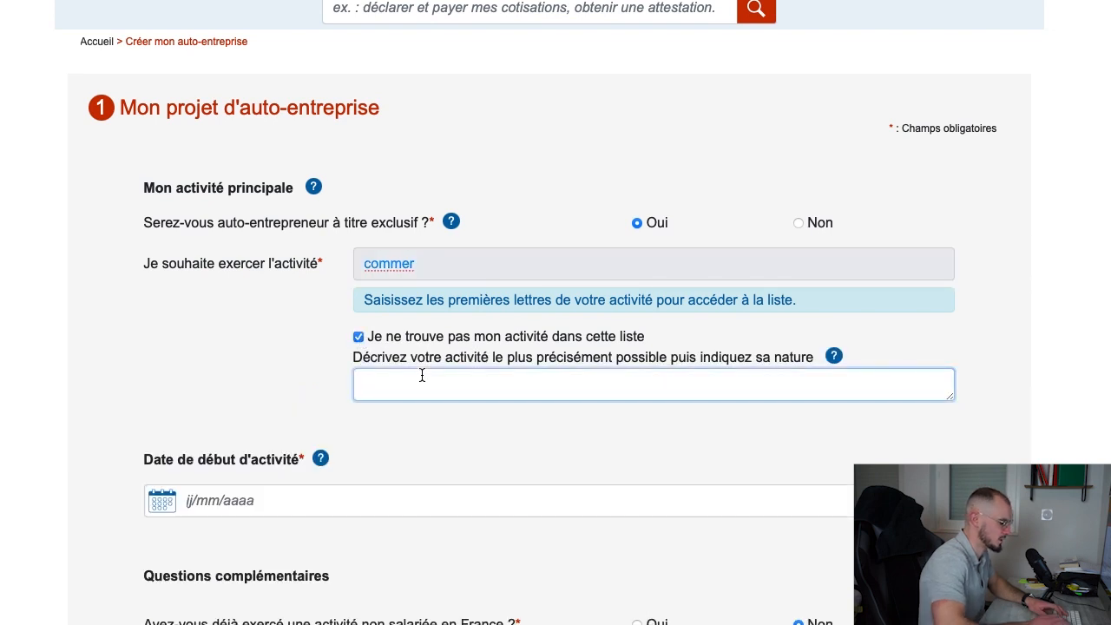
{"action": "type", "text": "consul"}
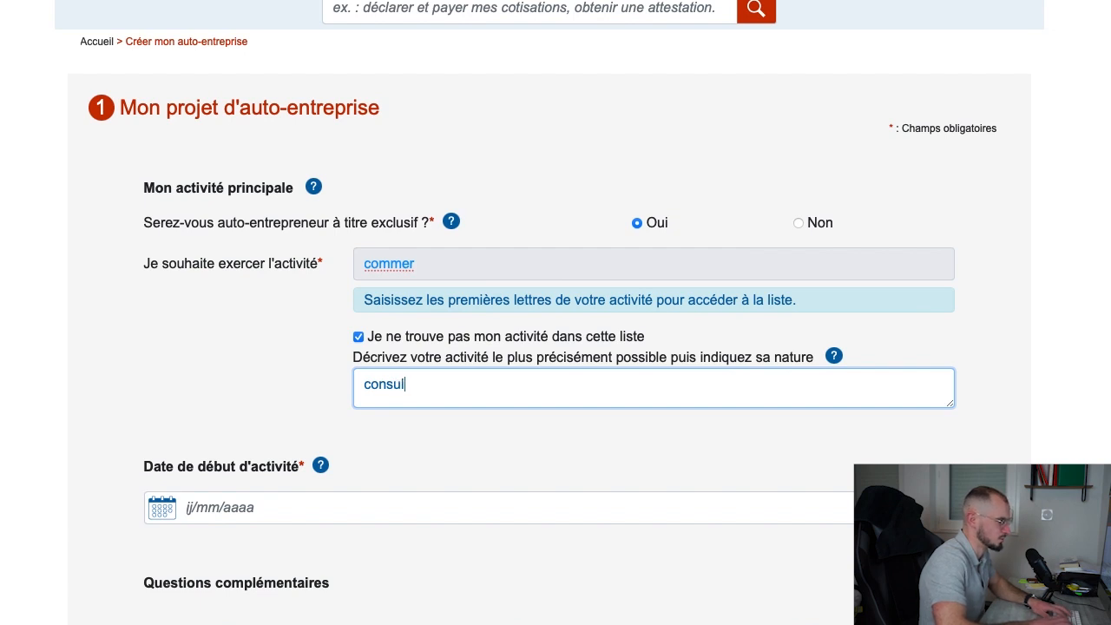
{"action": "type", "text": "ting dépannage inform"}
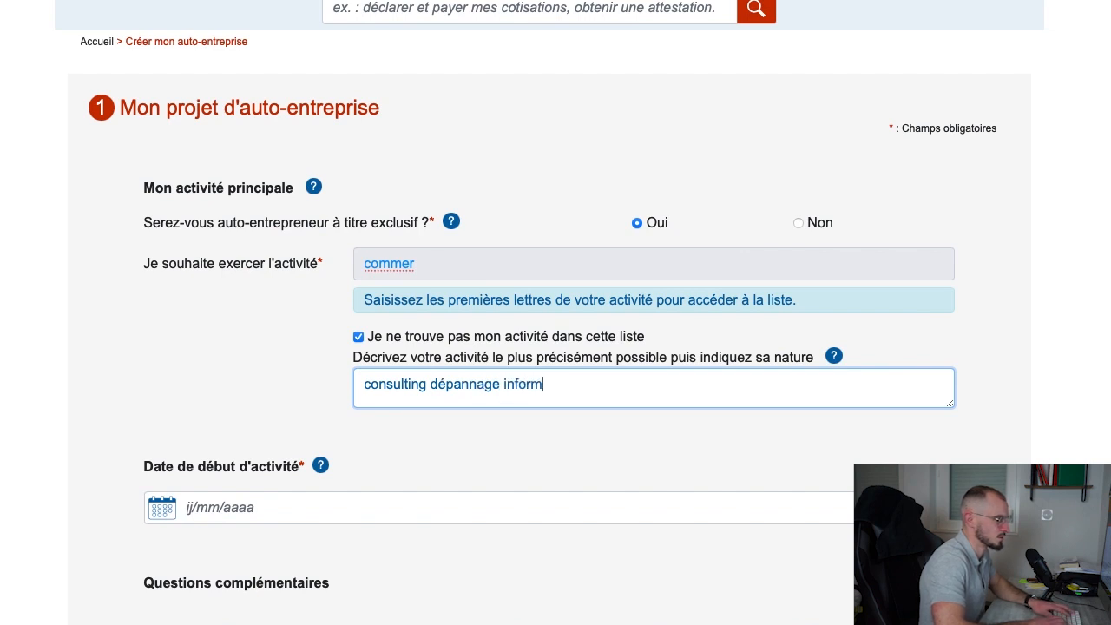
{"action": "type", "text": "ique"}
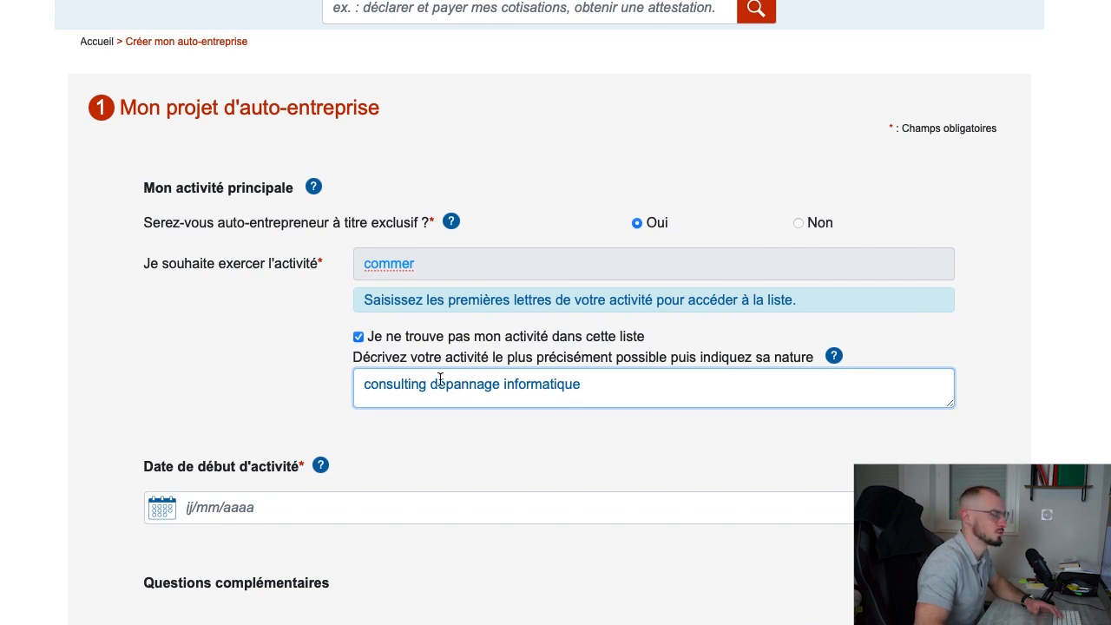
{"action": "left_click", "coordinate": [280, 366]}
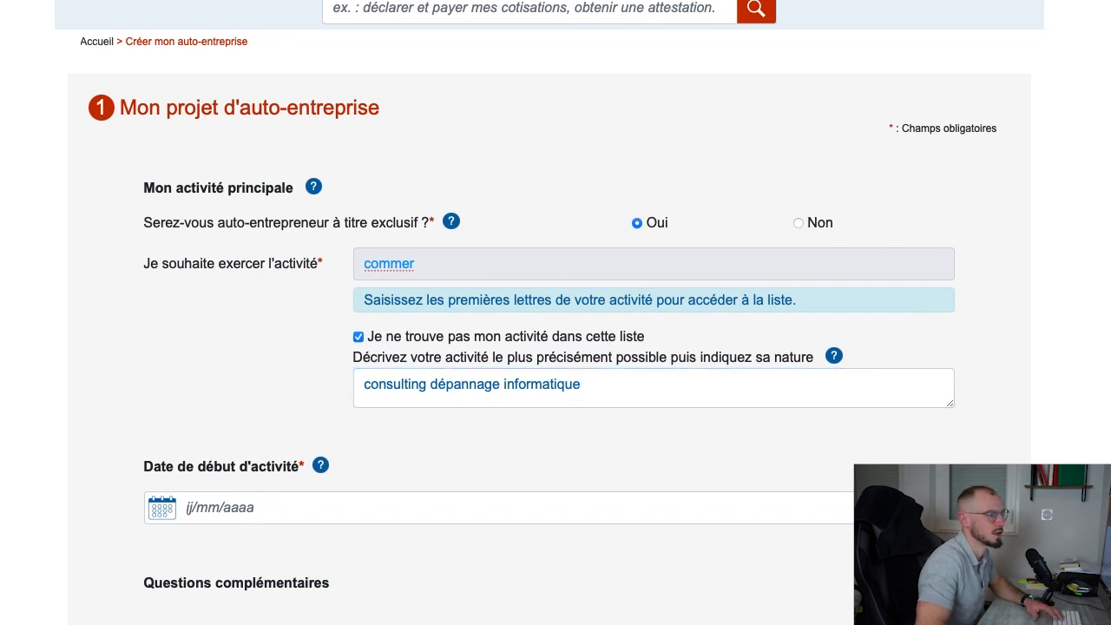
- Set the activity start date to 17/02/2023
{"action": "scroll", "coordinate": [549, 313], "scroll_direction": "down", "scroll_amount": 4}
{"action": "scroll", "coordinate": [550, 312], "scroll_direction": "down", "scroll_amount": 1}
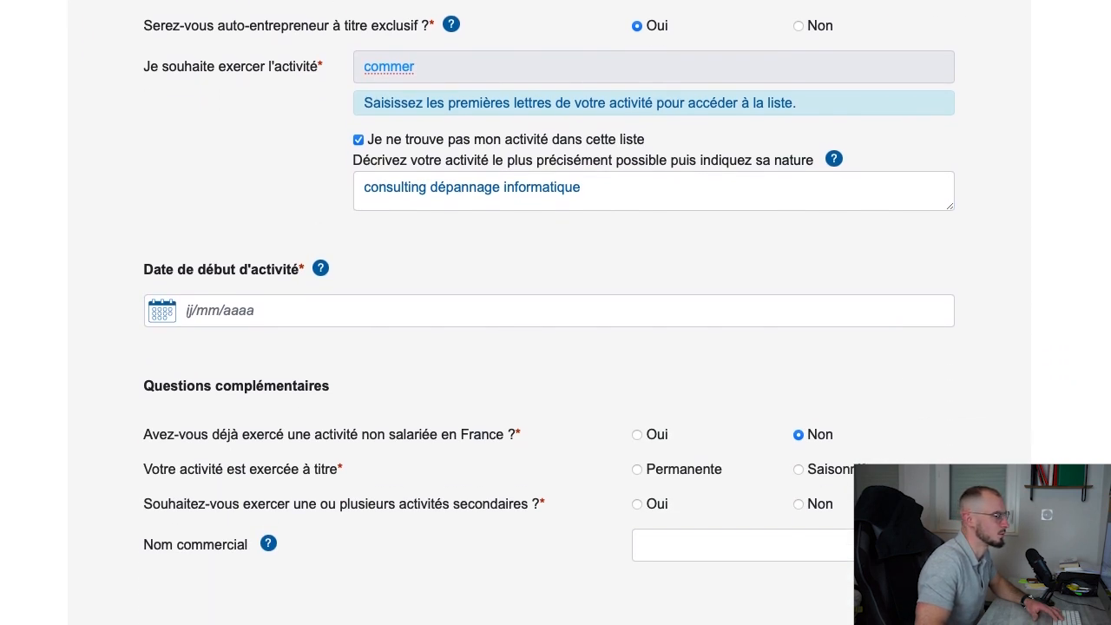
{"action": "left_click", "coordinate": [290, 310]}
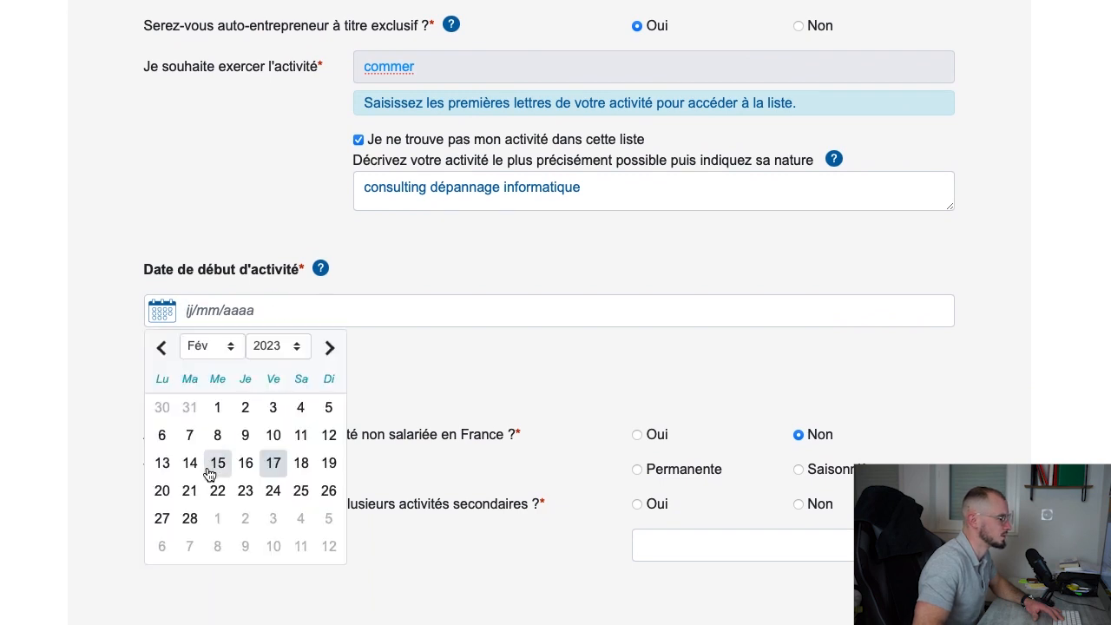
{"action": "left_click", "coordinate": [274, 464]}
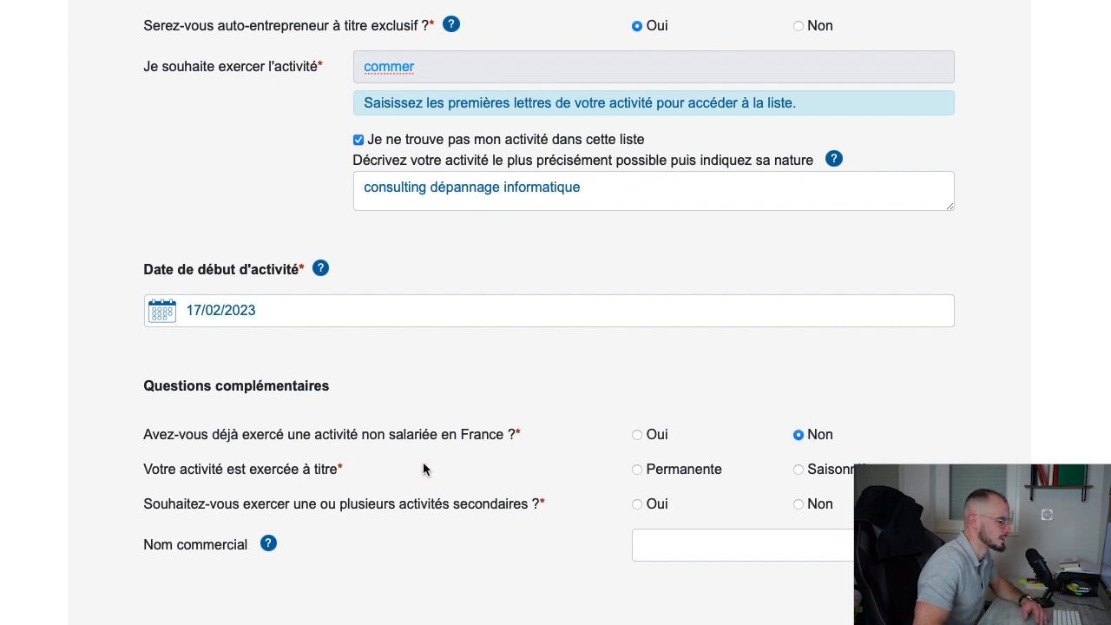
- Declare the activity as permanent with no secondary activities, enter the trade name "Depannage +", and continue to the personal information
{"action": "left_click", "coordinate": [638, 474]}
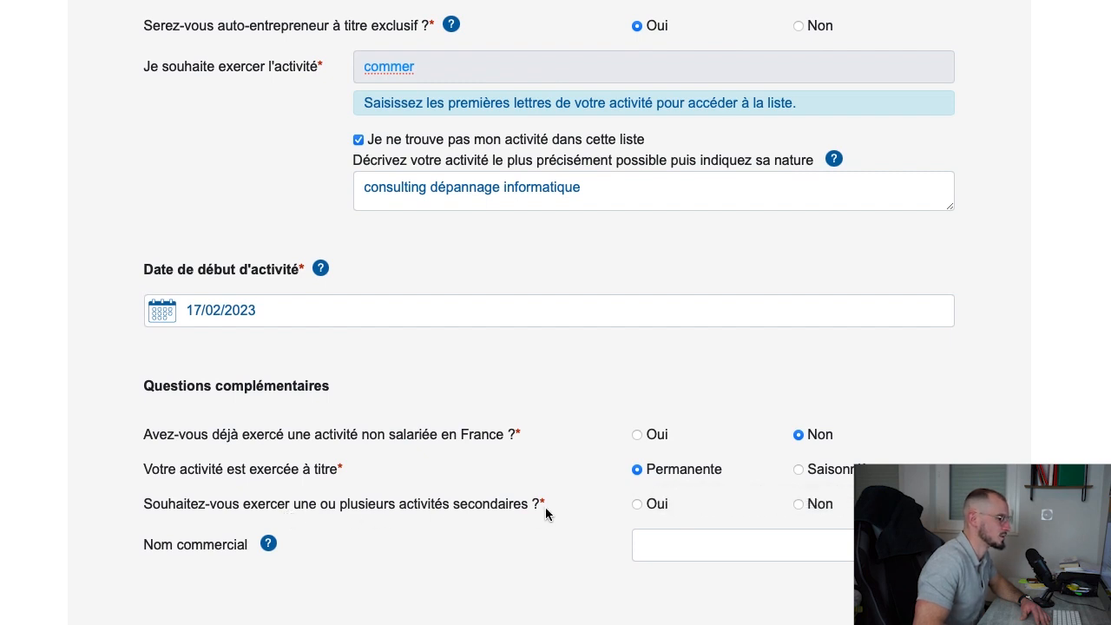
{"action": "left_click", "coordinate": [799, 503]}
{"action": "left_click", "coordinate": [771, 542]}
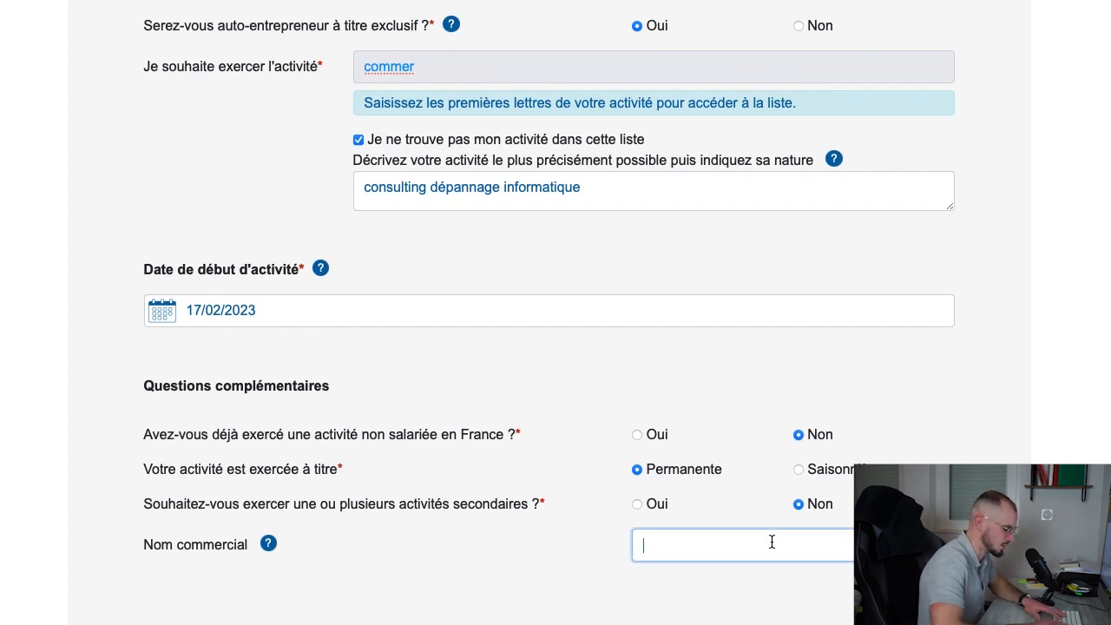
{"action": "type", "text": "Depannage +"}
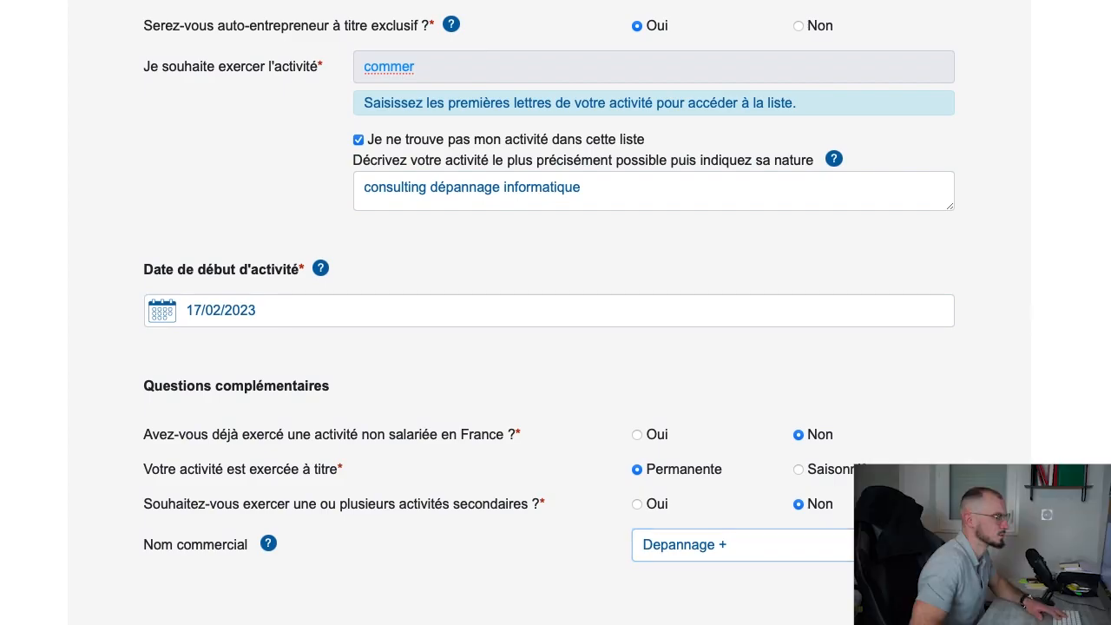
{"action": "left_click", "coordinate": [955, 602]}
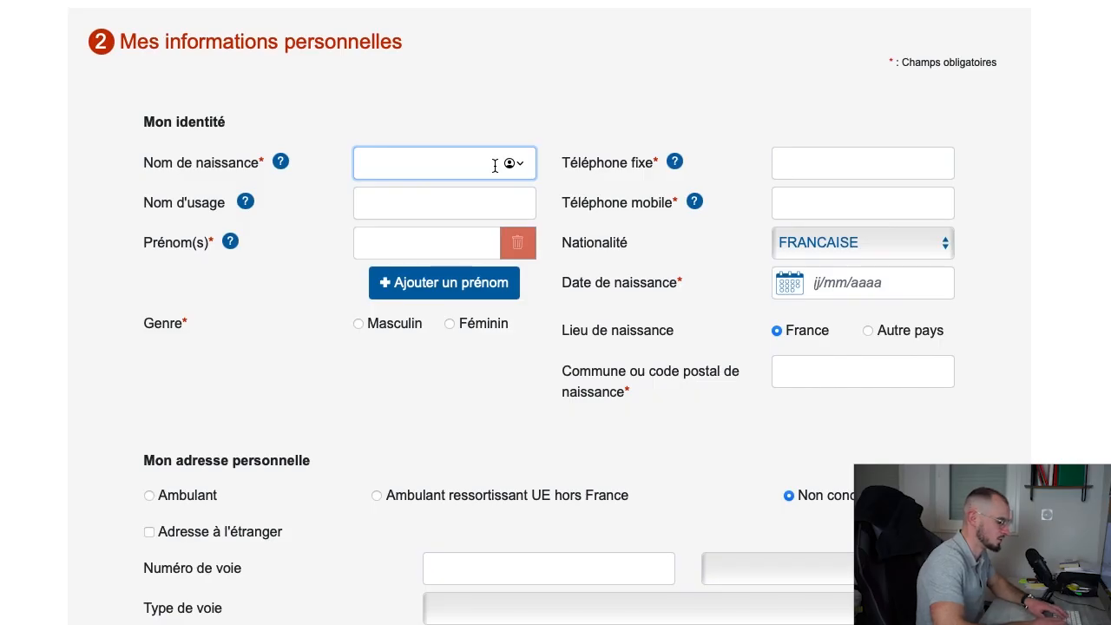
- Fill in the birth name, the name in use, the first name and the landline phone number
{"action": "type", "text": "lelfl"}
{"action": "key", "text": "Tab"}
{"action": "type", "text": "efl"}
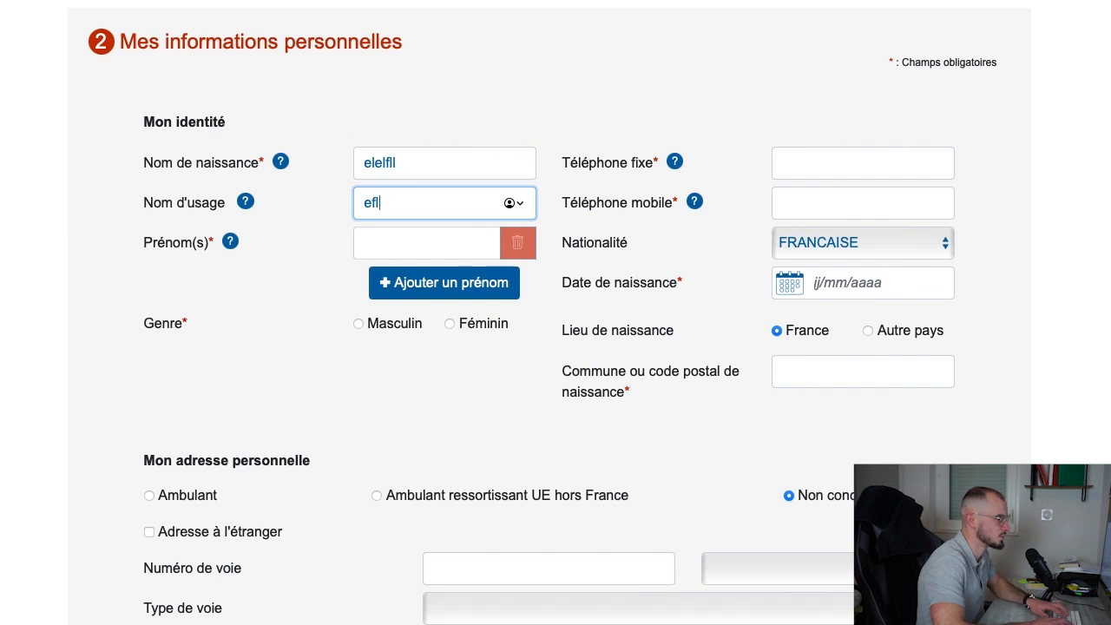
{"action": "key", "text": "Tab"}
{"action": "type", "text": "fe"}
{"action": "key", "text": "Tab"}
{"action": "type", "text": "065"}
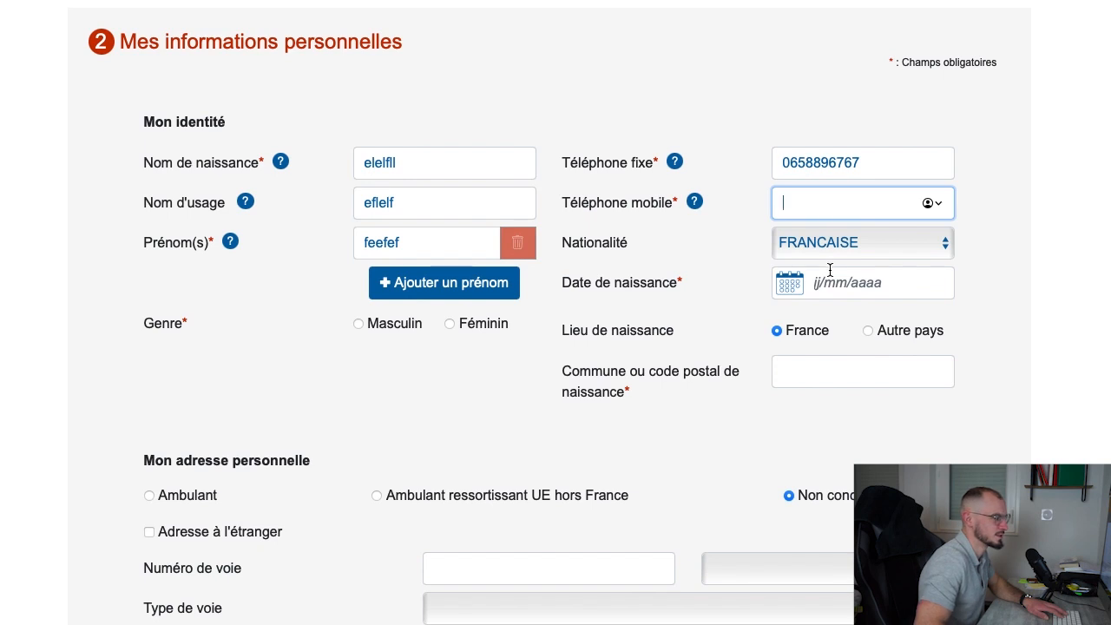
- Enter the date of birth and give Clamart as the commune of birth
{"action": "left_click", "coordinate": [838, 276]}
{"action": "type", "text": "10/05/1997"}
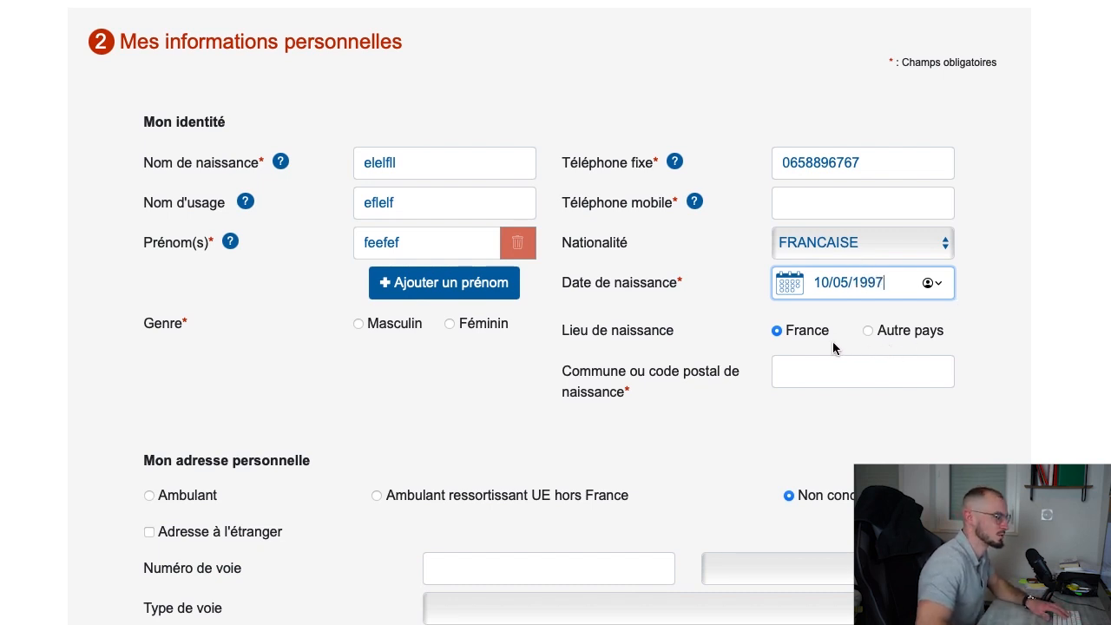
{"action": "left_click", "coordinate": [881, 366]}
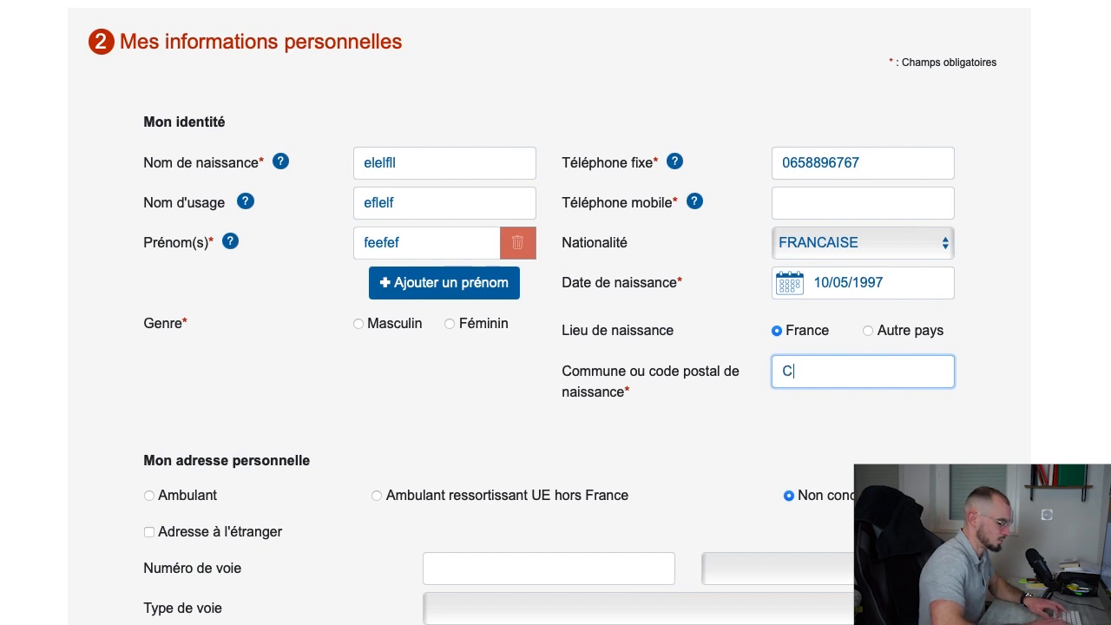
{"action": "type", "text": "Clamart"}
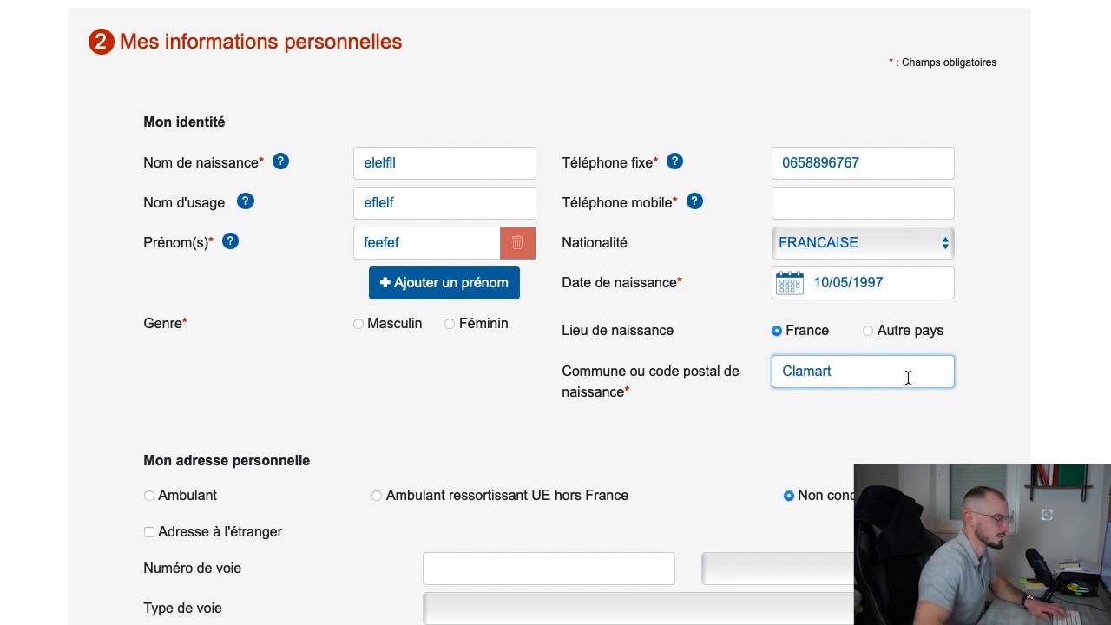
- Fill in the street number and the street name of the personal address
{"action": "scroll", "coordinate": [512, 347], "scroll_direction": "down", "scroll_amount": 5}
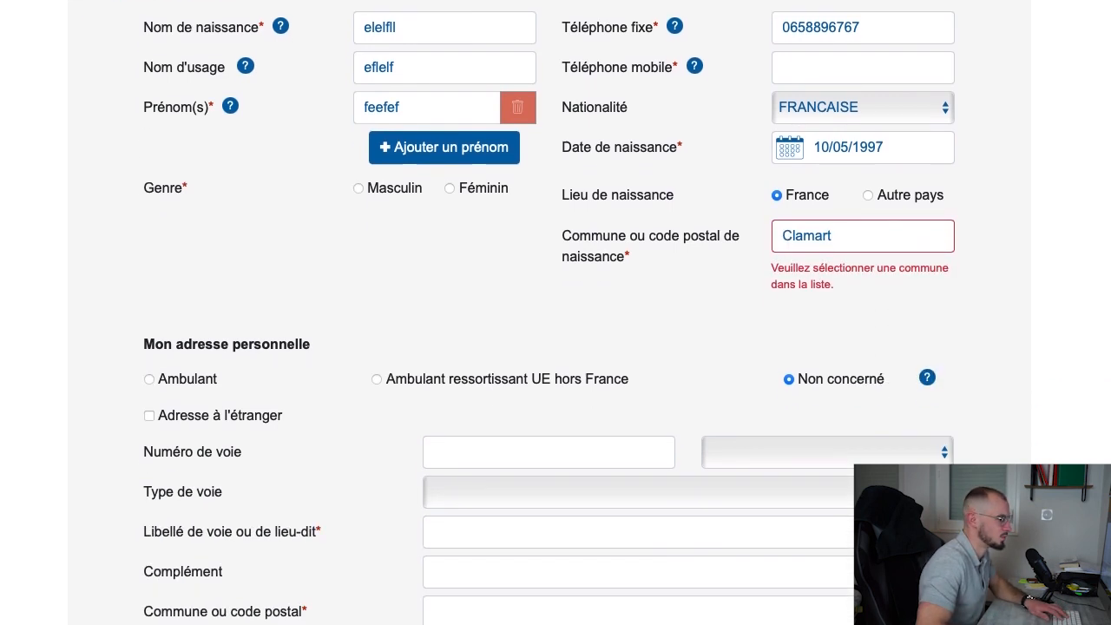
{"action": "left_click", "coordinate": [507, 270]}
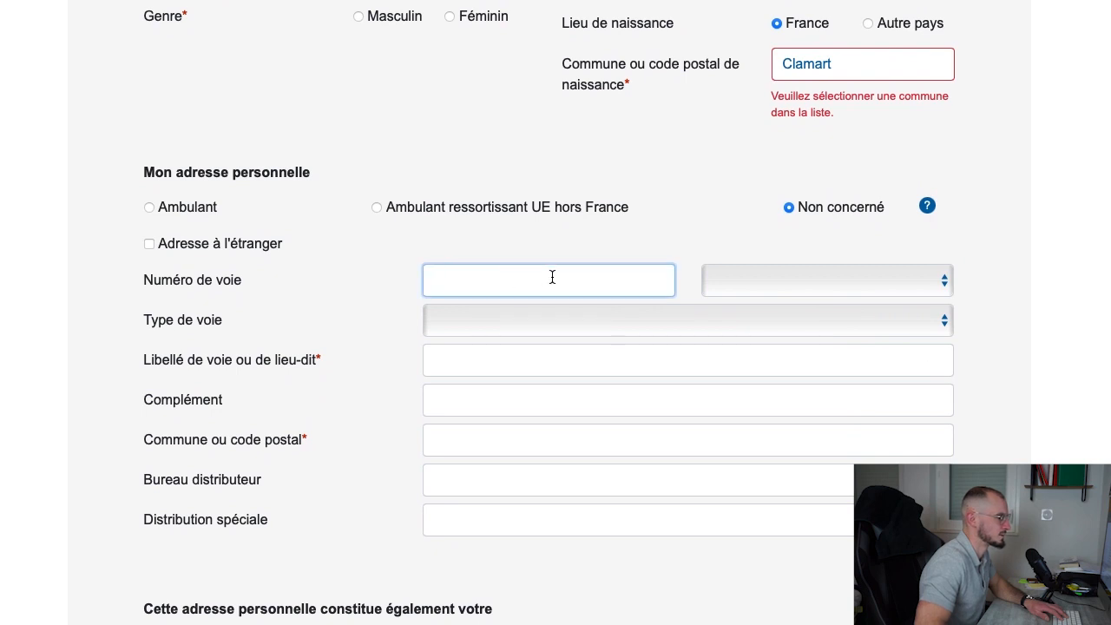
{"action": "type", "text": "5 rue de"}
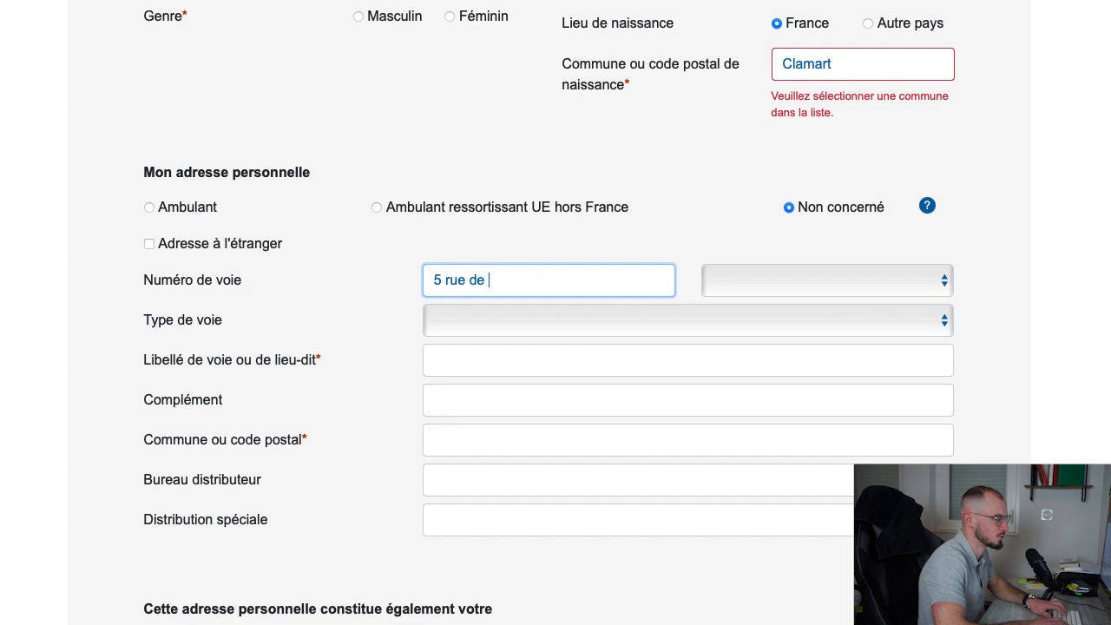
{"action": "key", "text": "BackSpace"}
{"action": "key", "text": "BackSpace"}
{"action": "key", "text": "BackSpace"}
{"action": "key", "text": "BackSpace"}
{"action": "key", "text": "BackSpace"}
{"action": "key", "text": "BackSpace"}
{"action": "left_click", "coordinate": [596, 359]}
{"action": "type", "text": "rue de paris"}
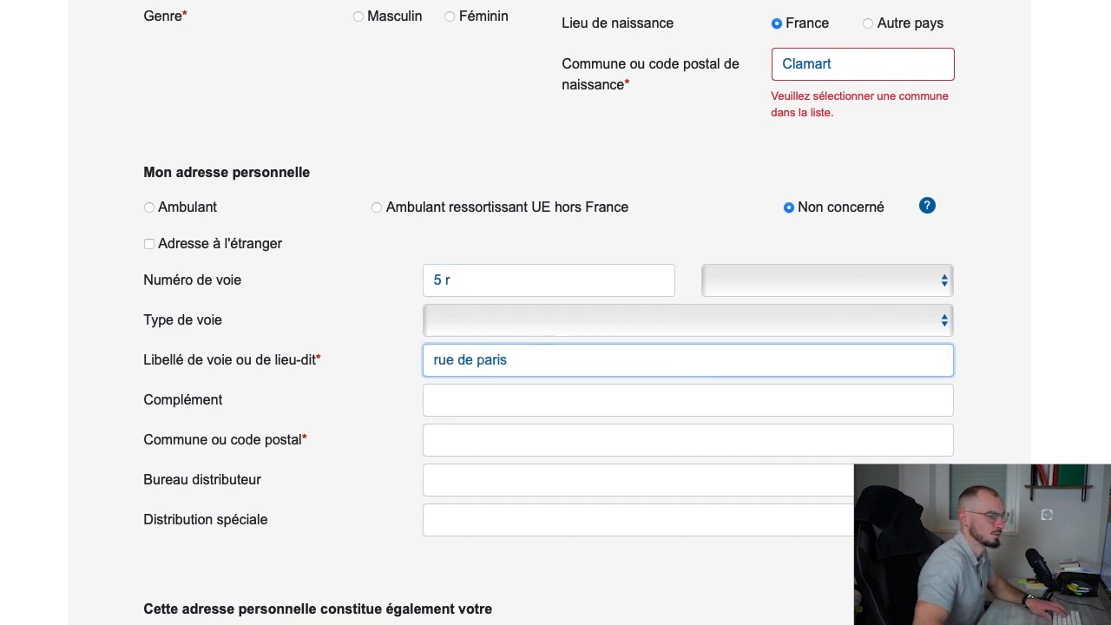
{"action": "scroll", "coordinate": [596, 322], "scroll_direction": "down", "scroll_amount": 2}
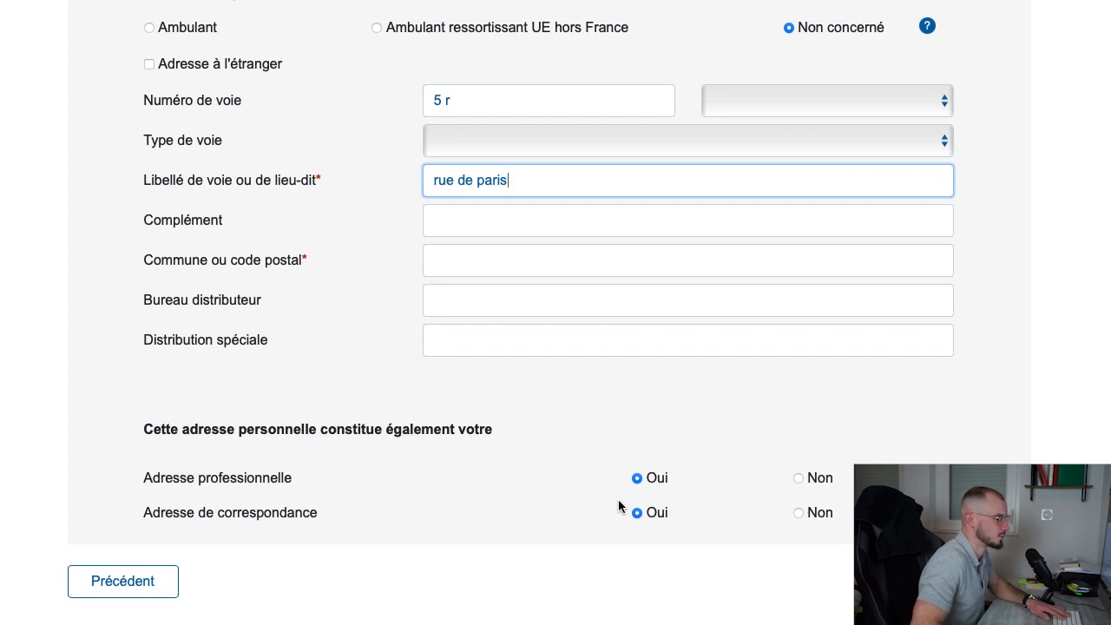
{"action": "left_click", "coordinate": [669, 450]}
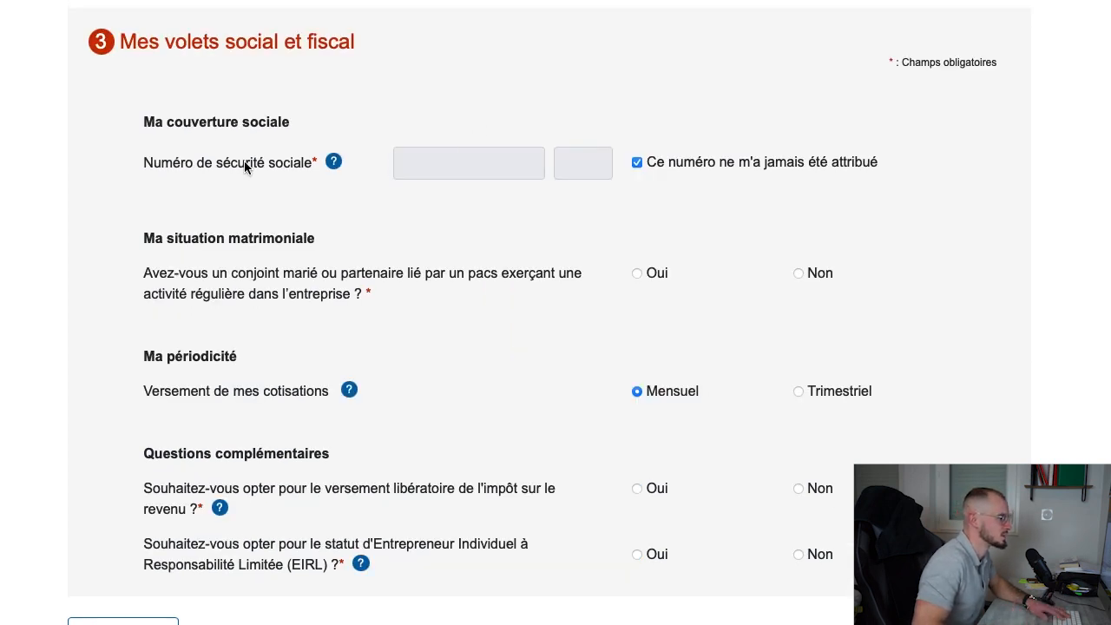
- Answer Non for a spouse working in the business, choose Mensuel for contribution payments, and answer Non to the versement libératoire
{"action": "left_click_drag", "start_coordinate": [246, 164], "coordinate": [320, 165]}
{"action": "left_click", "coordinate": [412, 154]}
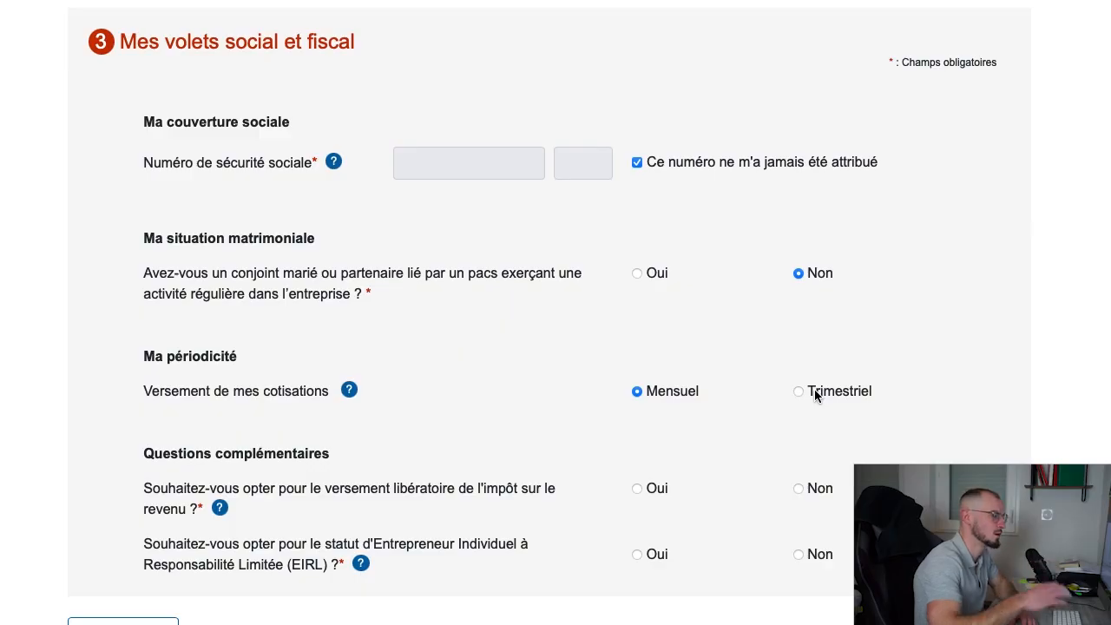
{"action": "left_click", "coordinate": [799, 391]}
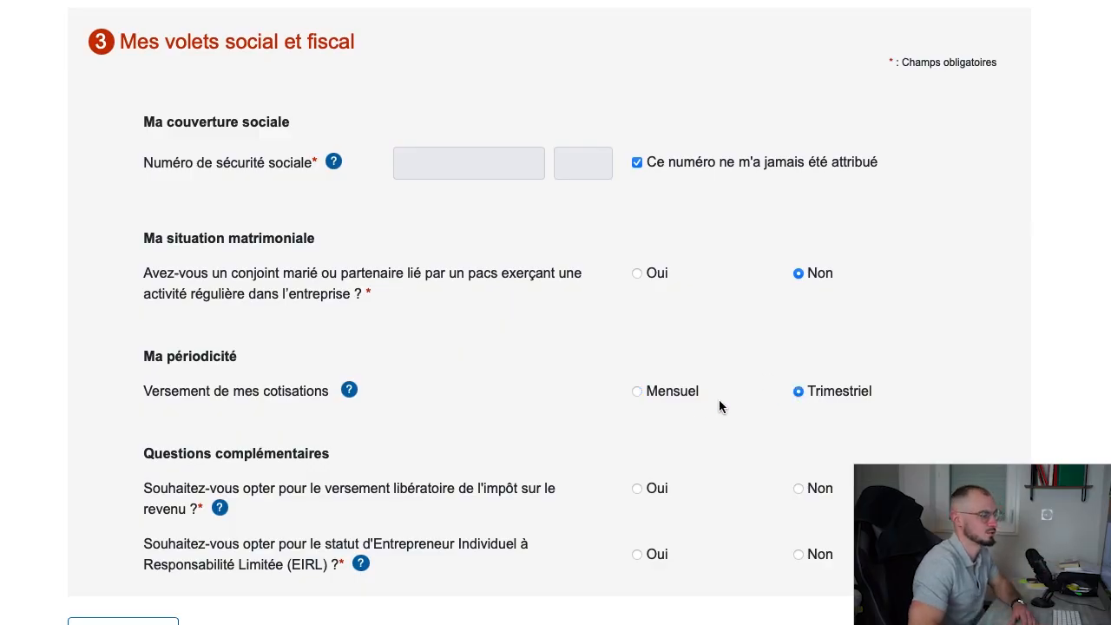
{"action": "left_click", "coordinate": [640, 393]}
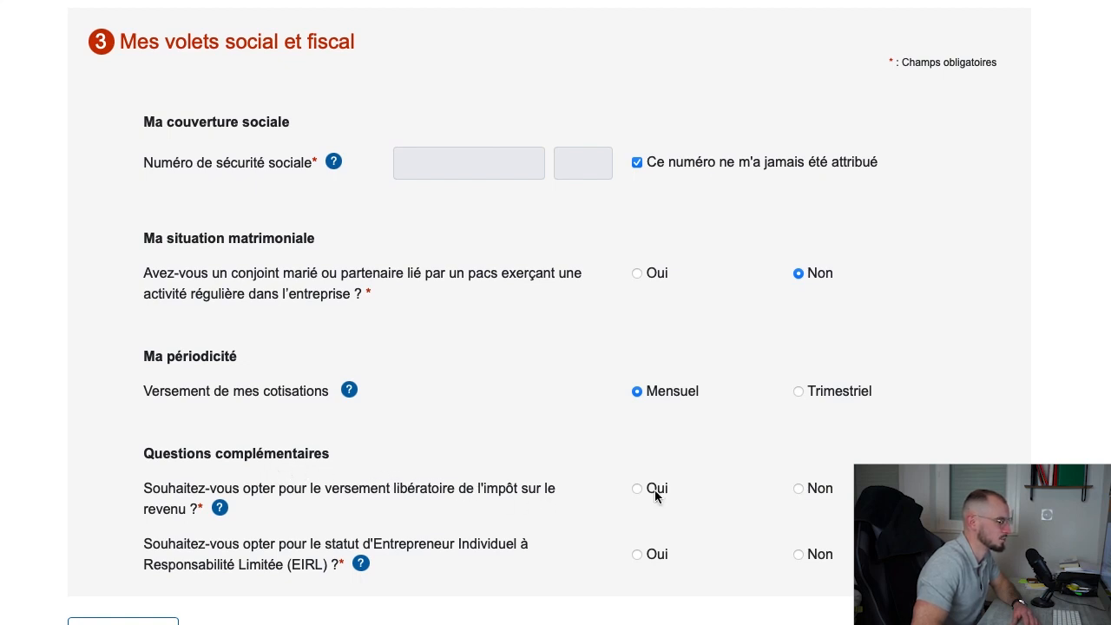
{"action": "left_click", "coordinate": [799, 489]}
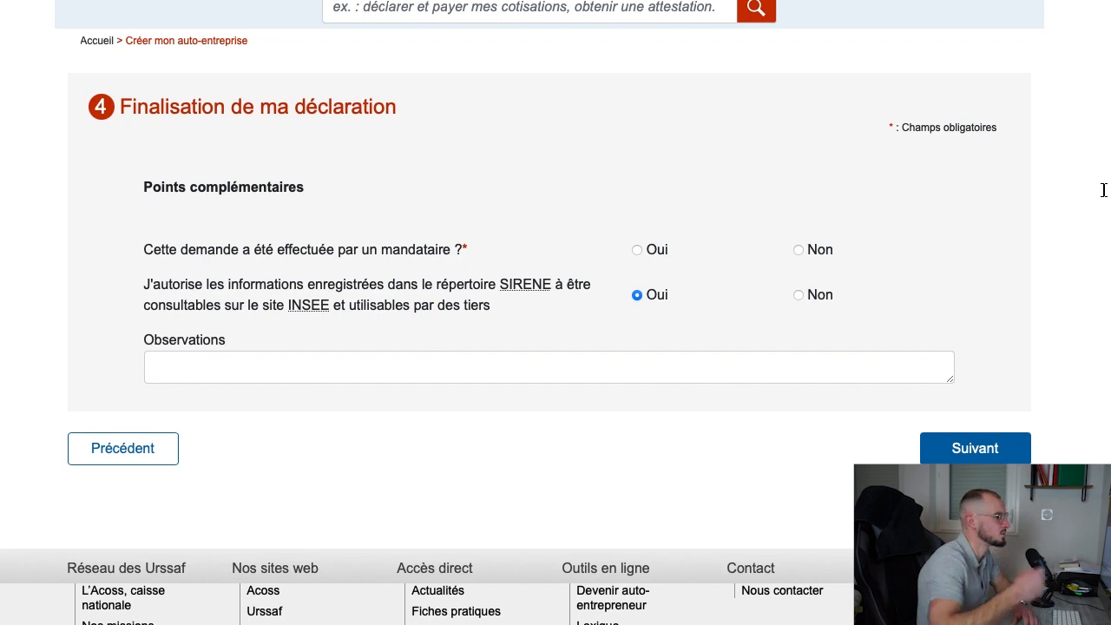
- Declare that the request was not made by a mandataire, then continue and review the declaration summary
{"action": "left_click", "coordinate": [801, 249]}
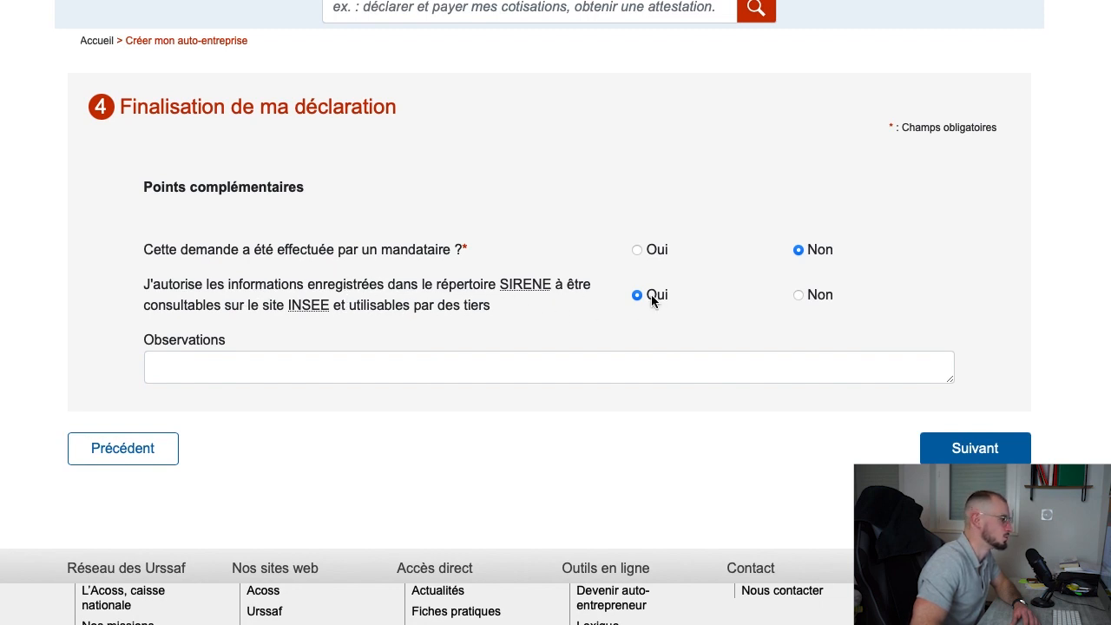
{"action": "left_click", "coordinate": [978, 449]}
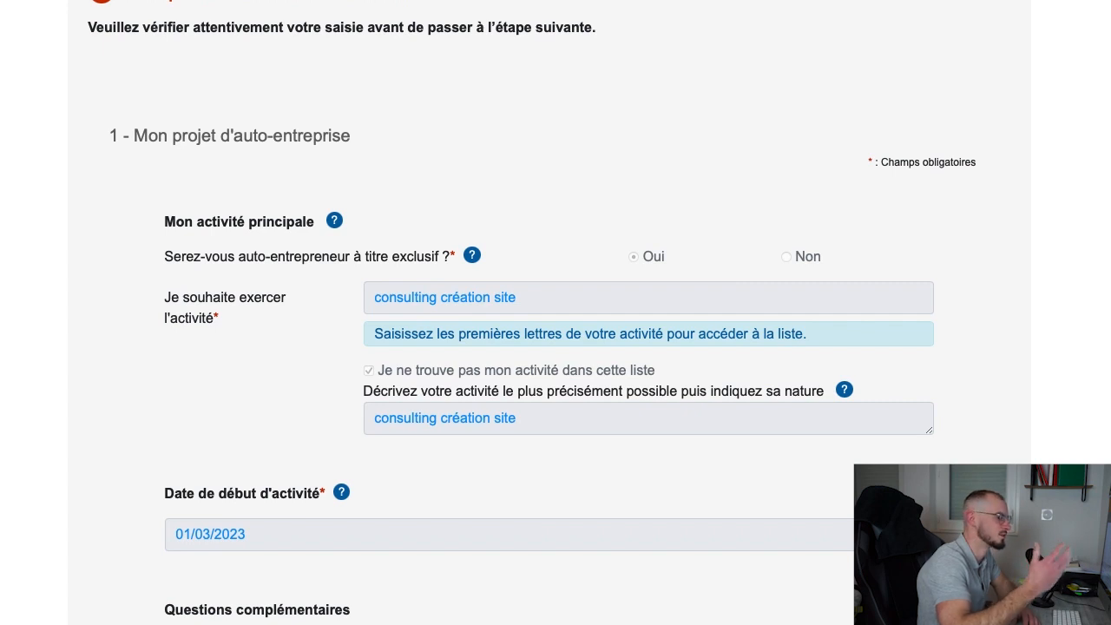
{"action": "scroll", "coordinate": [555, 312], "scroll_direction": "down", "scroll_amount": 15}
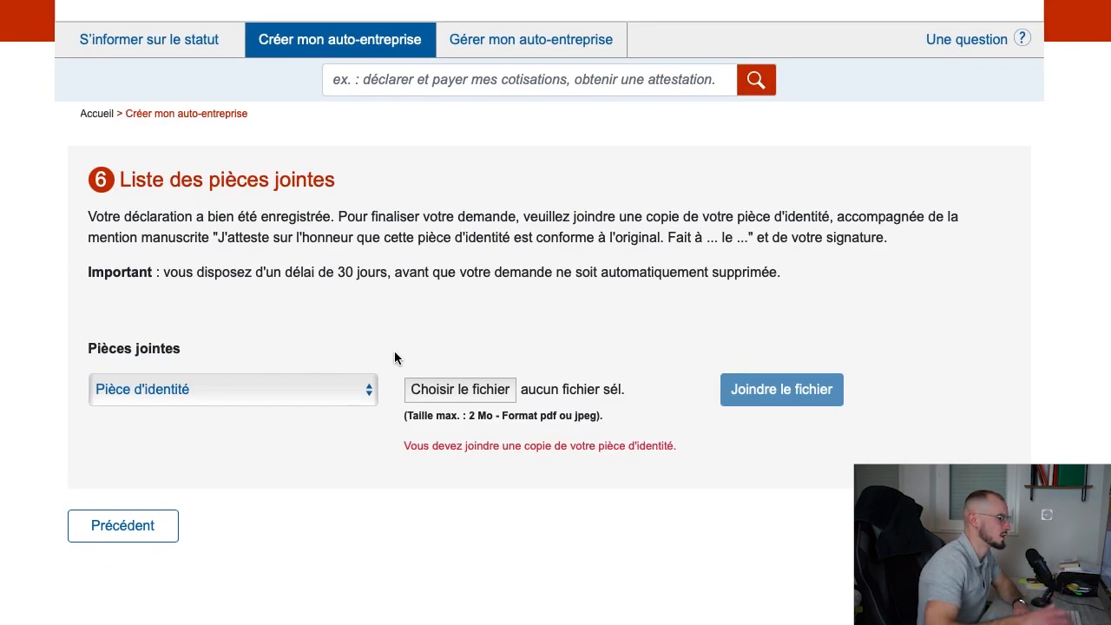
- Attach déclaration_CFE.pdf from Téléchargements as the Pièce d'identité and join it to the declaration
{"action": "left_click", "coordinate": [347, 393]}
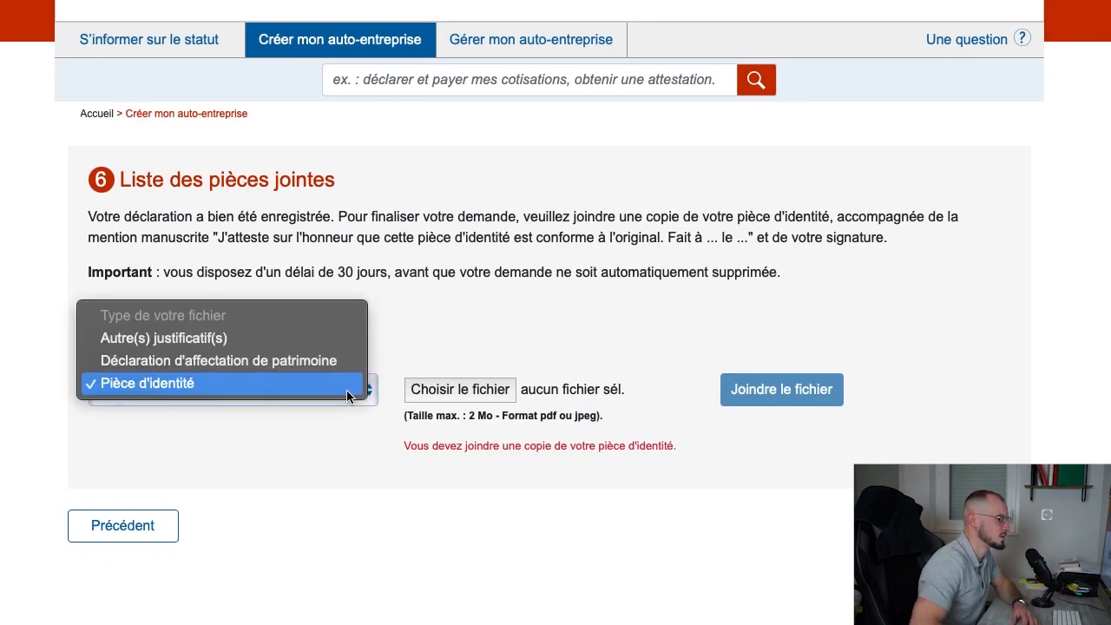
{"action": "left_click", "coordinate": [269, 391]}
{"action": "left_click", "coordinate": [463, 388]}
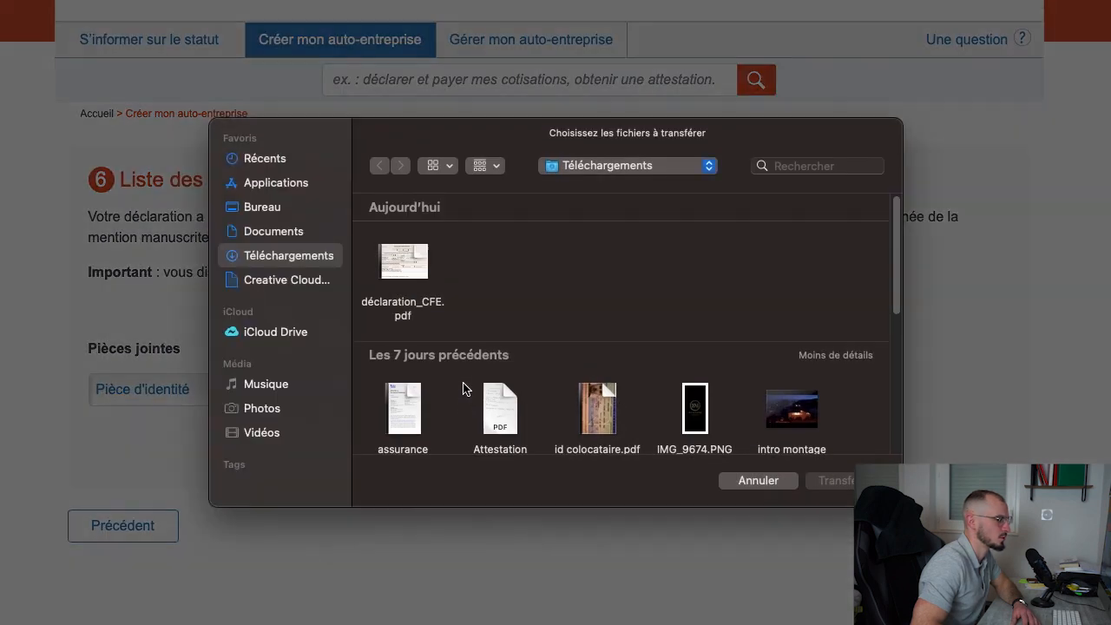
{"action": "left_click", "coordinate": [414, 310]}
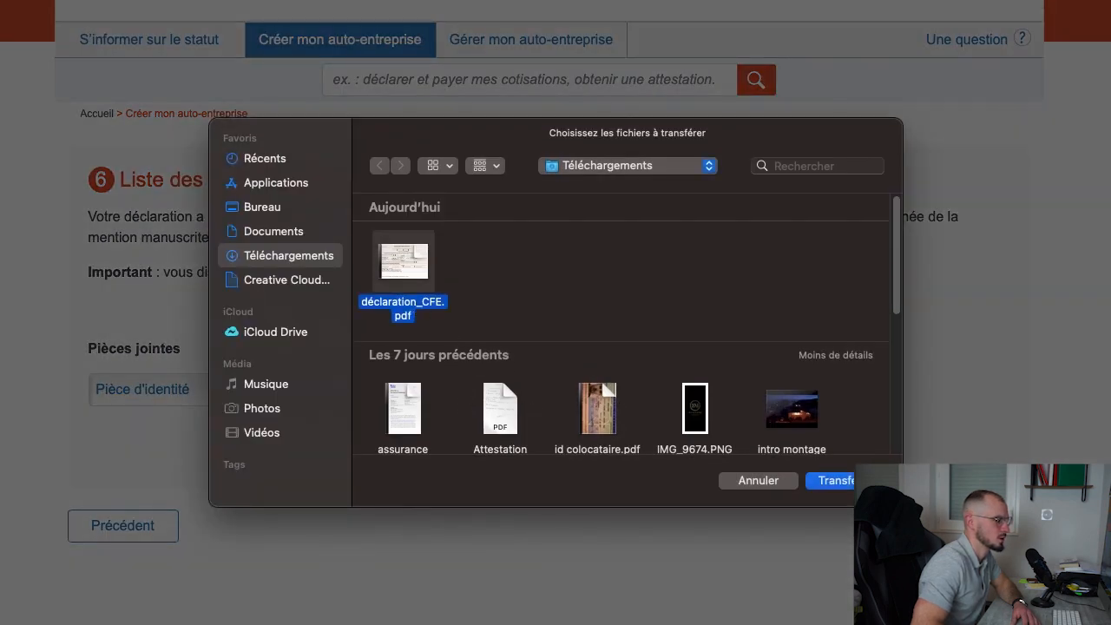
{"action": "key", "text": "Escape"}
{"action": "left_click", "coordinate": [819, 389]}
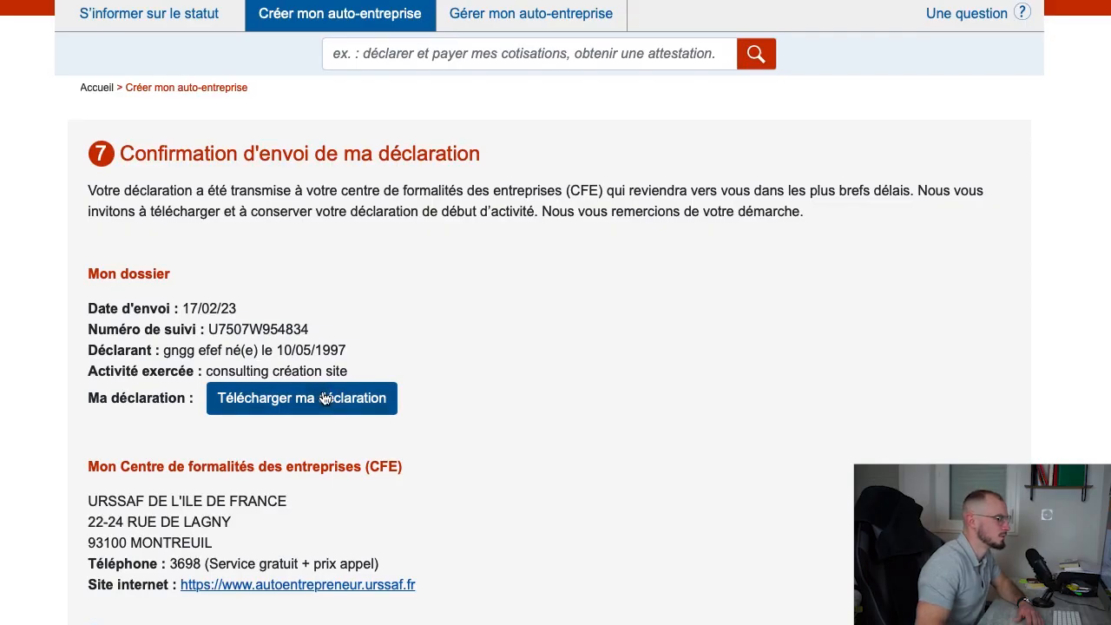
- Download the submitted declaration from the confirmation page and review the pages of its PDF
{"action": "left_click", "coordinate": [338, 418]}
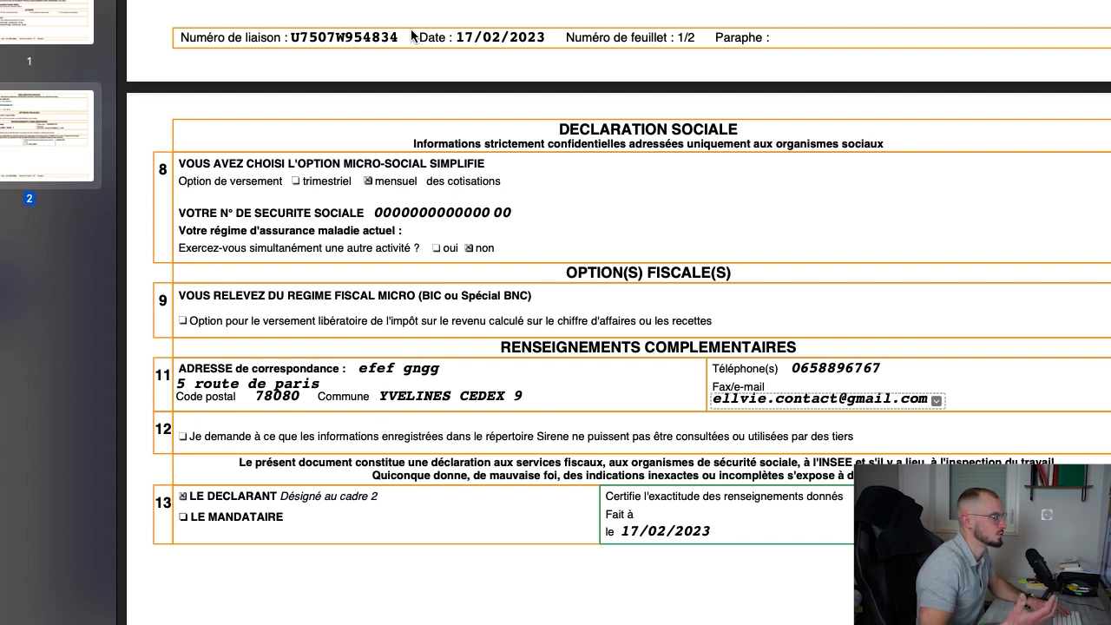
{"action": "left_click", "coordinate": [28, 33]}
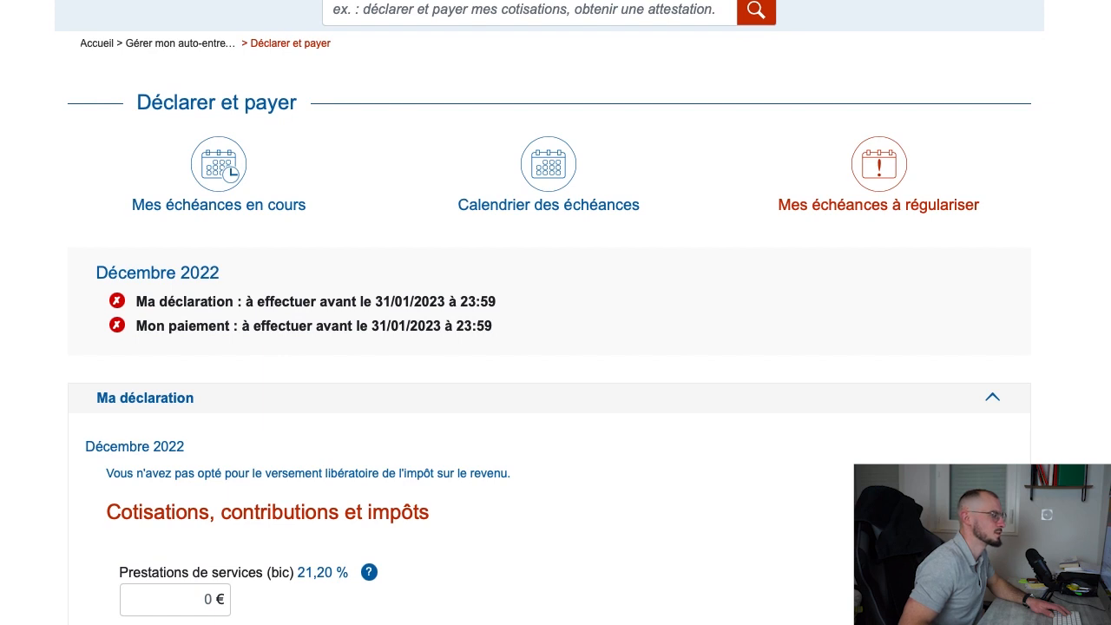
- Examine the turnover fields and contribution rates in the Décembre 2022 declaration under Déclarer et payer
{"action": "scroll", "coordinate": [550, 313], "scroll_direction": "down", "scroll_amount": 5}
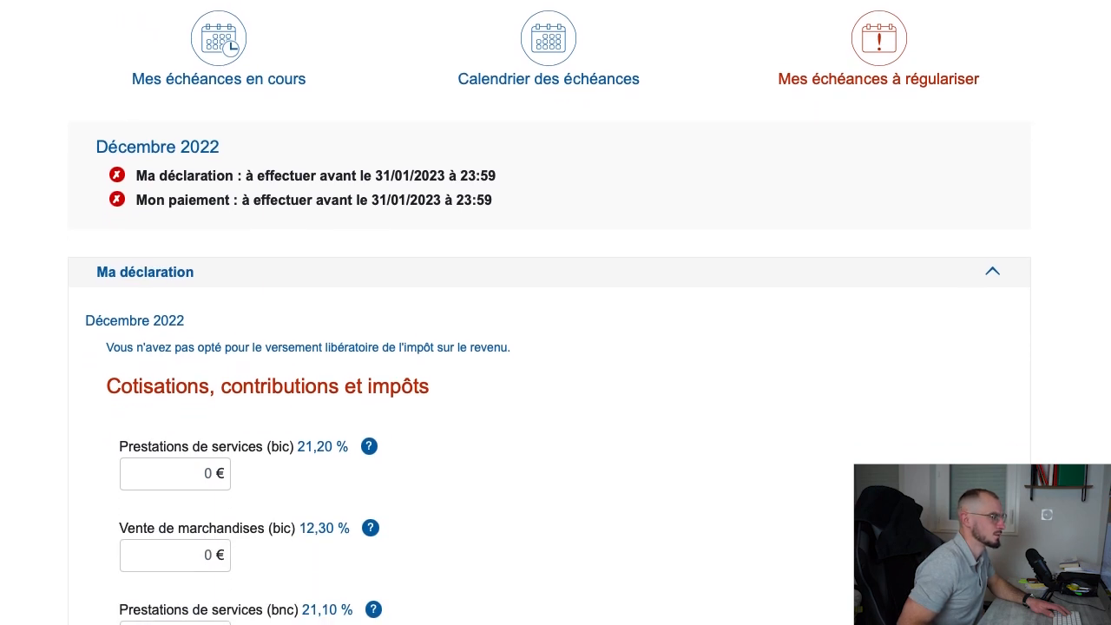
{"action": "scroll", "coordinate": [549, 312], "scroll_direction": "up", "scroll_amount": 1}
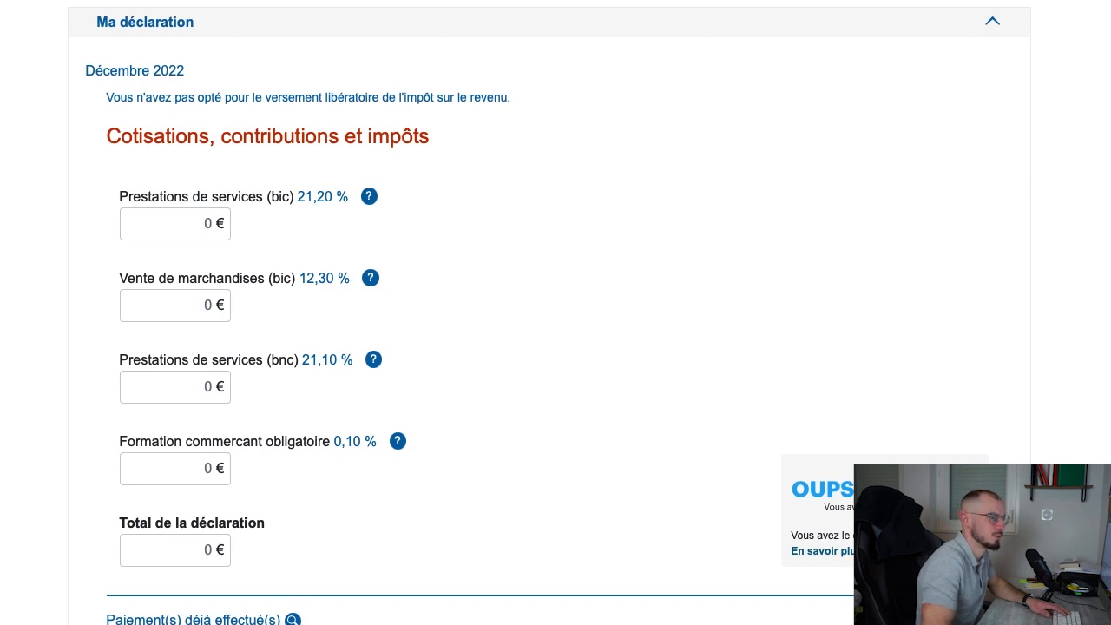
{"action": "scroll", "coordinate": [556, 313], "scroll_direction": "down", "scroll_amount": 2}
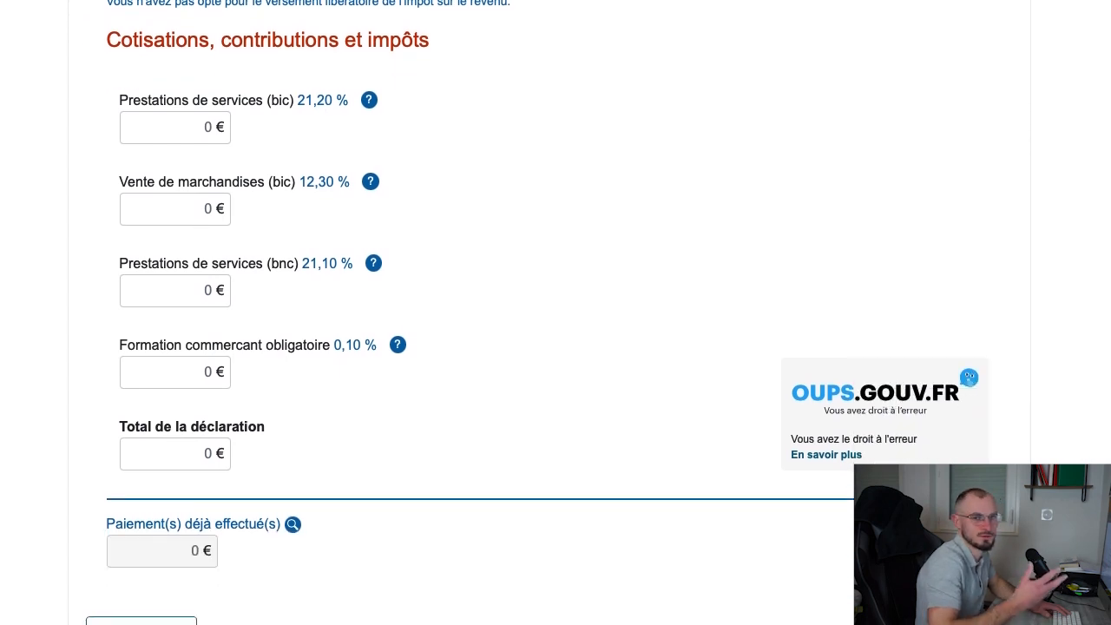